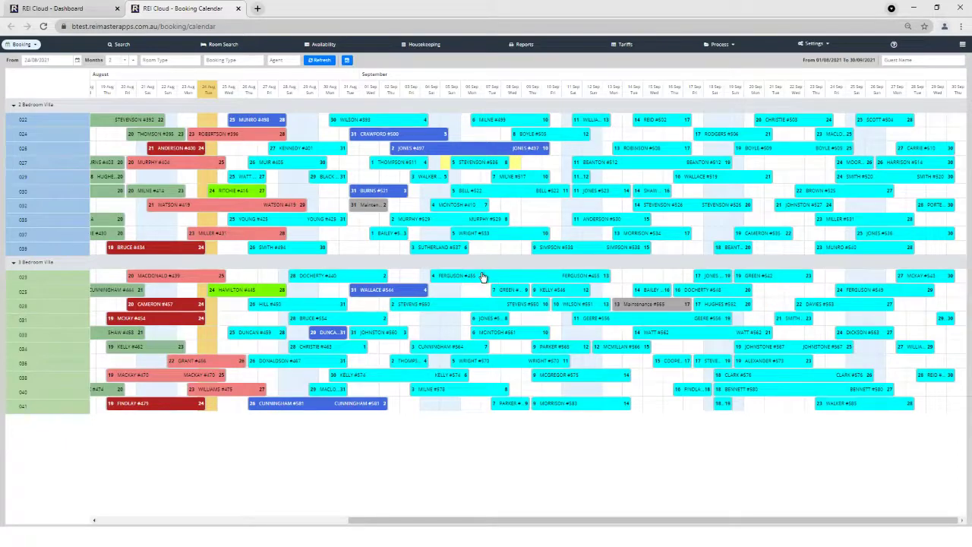
- Open the Eway Payment Gateway settings under My Profile and check the saved API key and password
{"action": "left_click", "coordinate": [57, 9]}
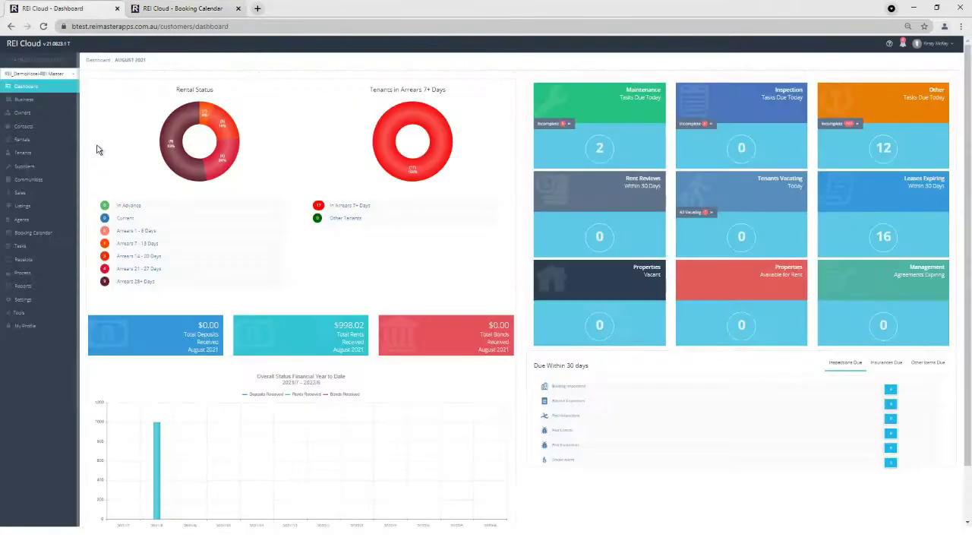
{"action": "left_click", "coordinate": [26, 329]}
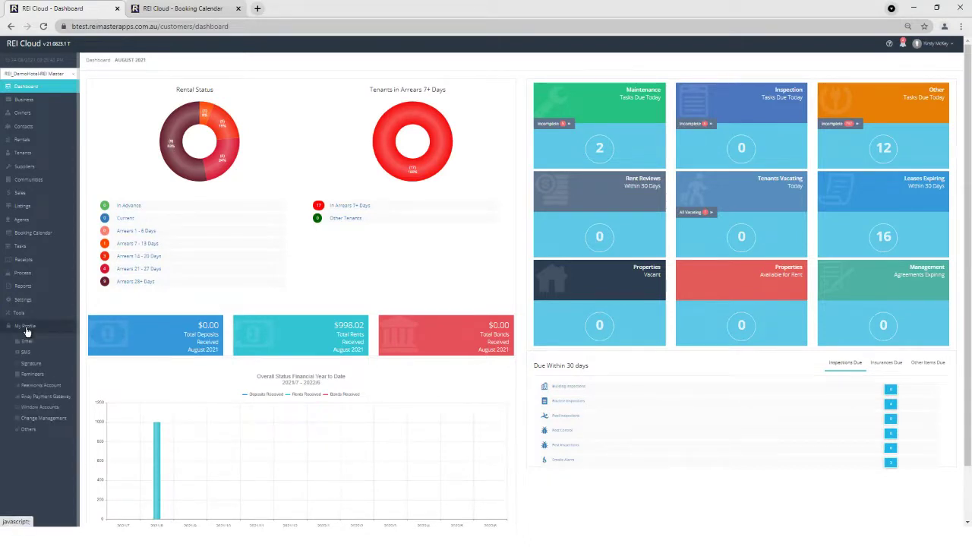
{"action": "left_click", "coordinate": [40, 396]}
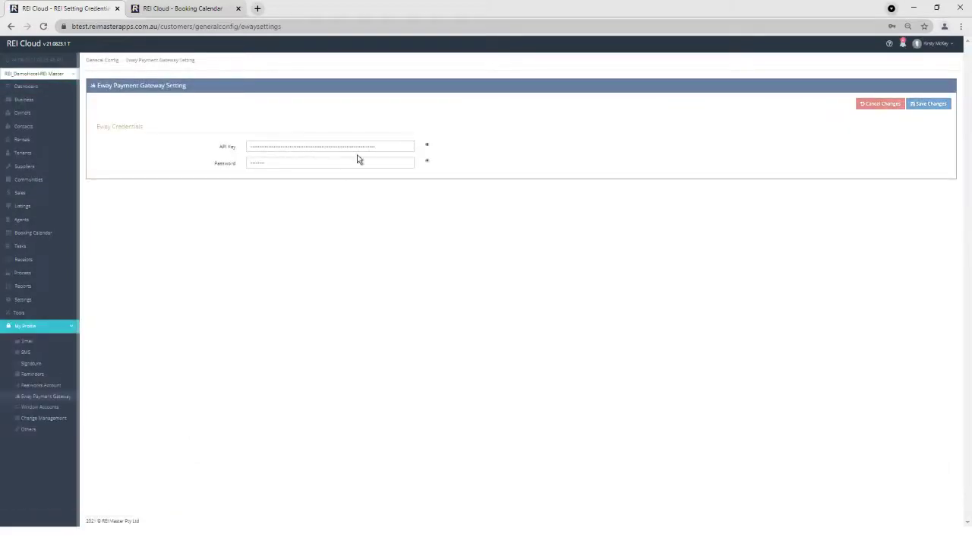
{"action": "left_click_drag", "start_coordinate": [386, 143], "coordinate": [271, 159]}
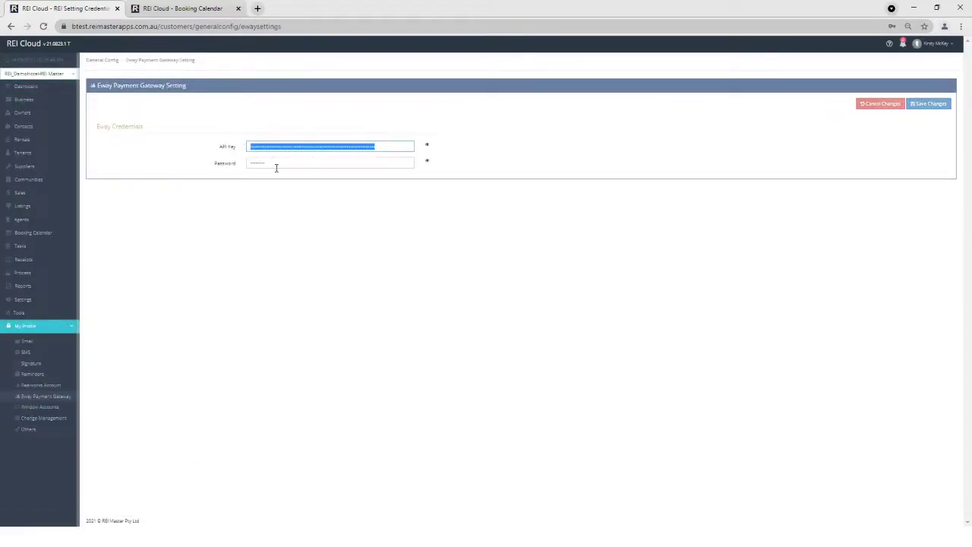
{"action": "left_click", "coordinate": [276, 164]}
{"action": "double_click", "coordinate": [263, 164]}
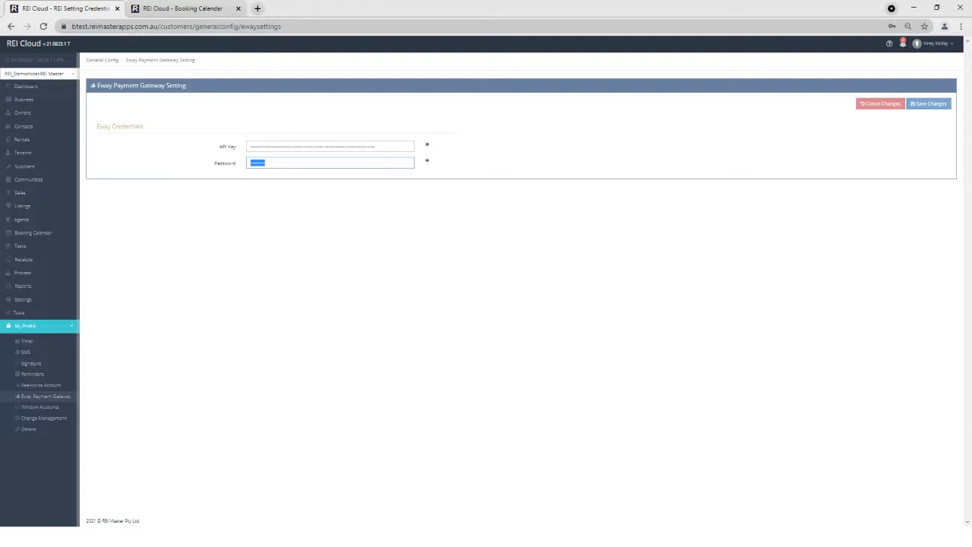
- Edit the EWAY card type, switching Apply Surcharge to Yes and then back to No
{"action": "left_click", "coordinate": [35, 302]}
{"action": "scroll", "coordinate": [35, 304], "scroll_direction": "down", "scroll_amount": 1}
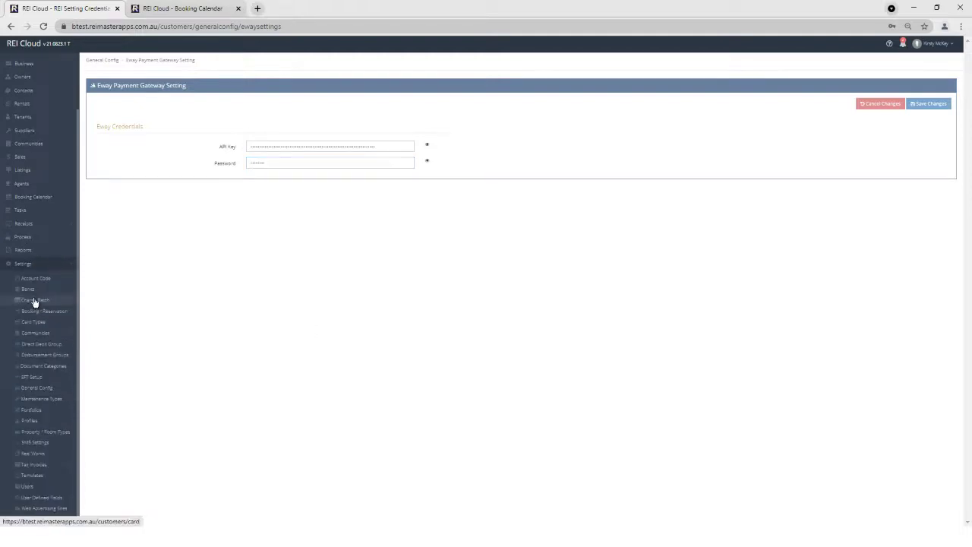
{"action": "left_click", "coordinate": [35, 301]}
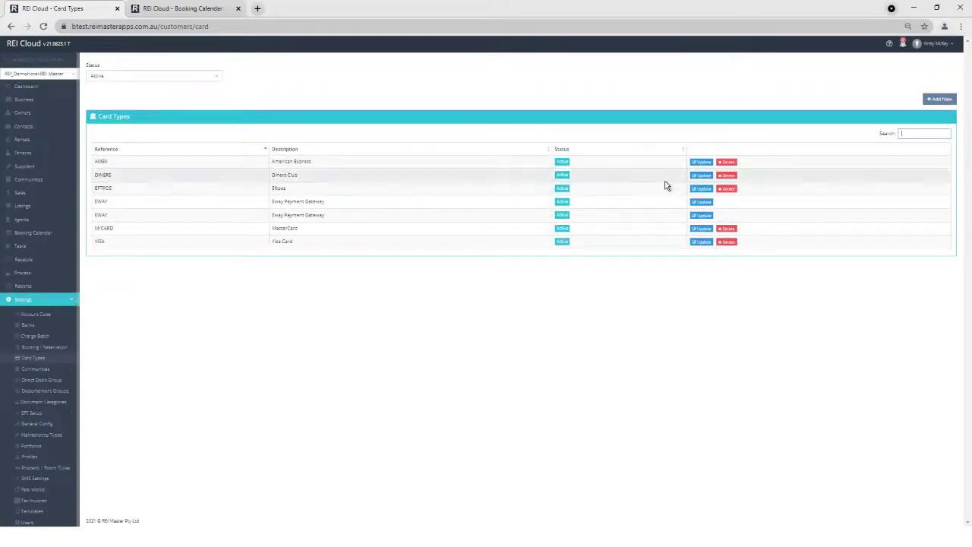
{"action": "left_click", "coordinate": [703, 203]}
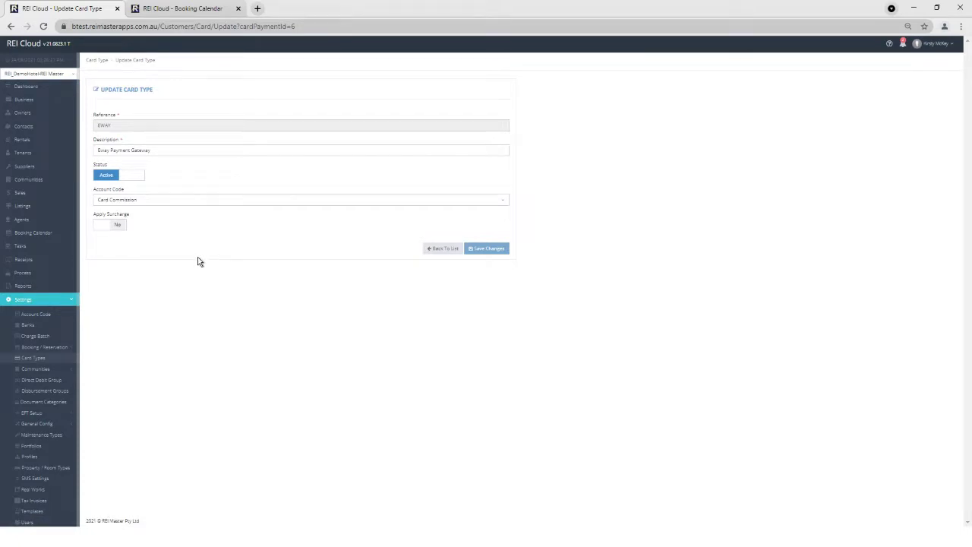
{"action": "left_click", "coordinate": [122, 225]}
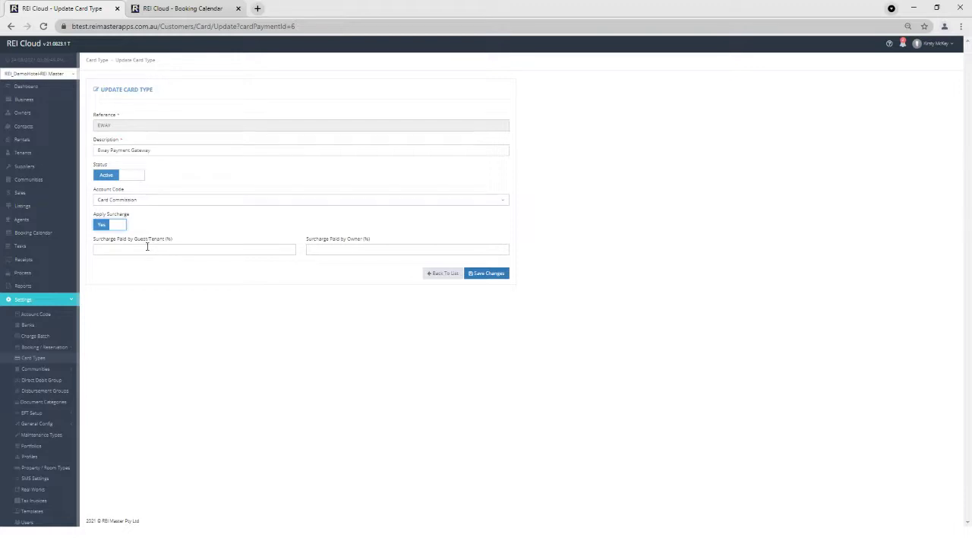
{"action": "left_click", "coordinate": [110, 225]}
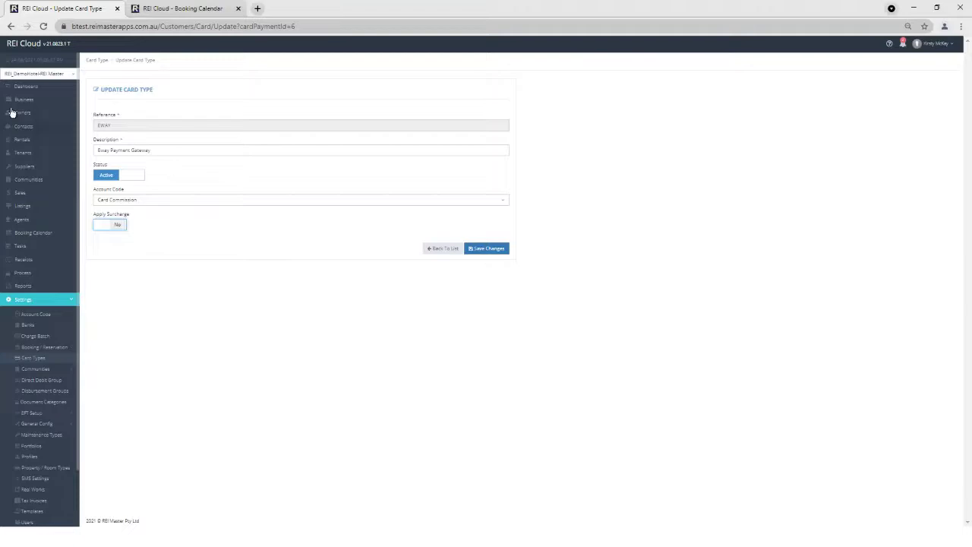
- From the Booking Calendar, start a receipt on the guest's booking for $200.00 of $680.00 due
{"action": "left_click", "coordinate": [24, 85]}
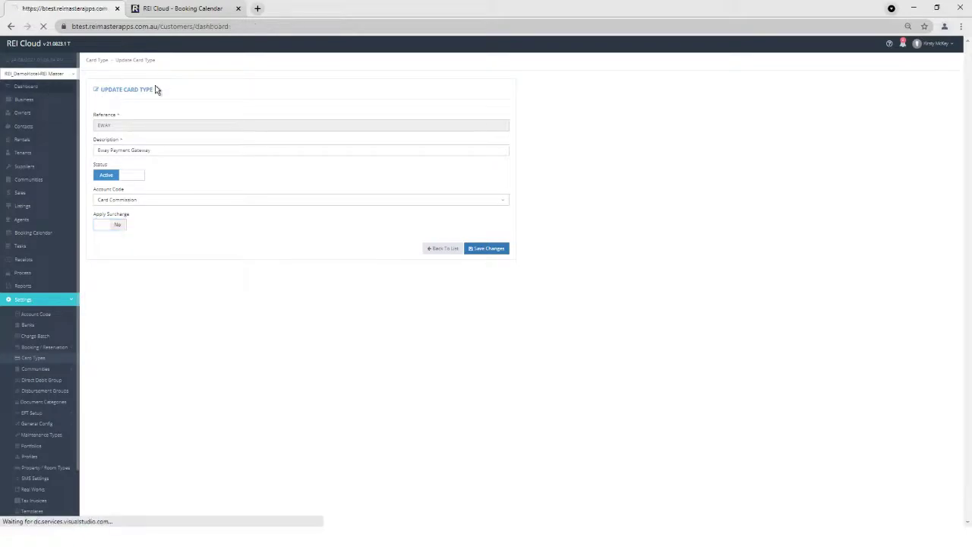
{"action": "left_click", "coordinate": [190, 10]}
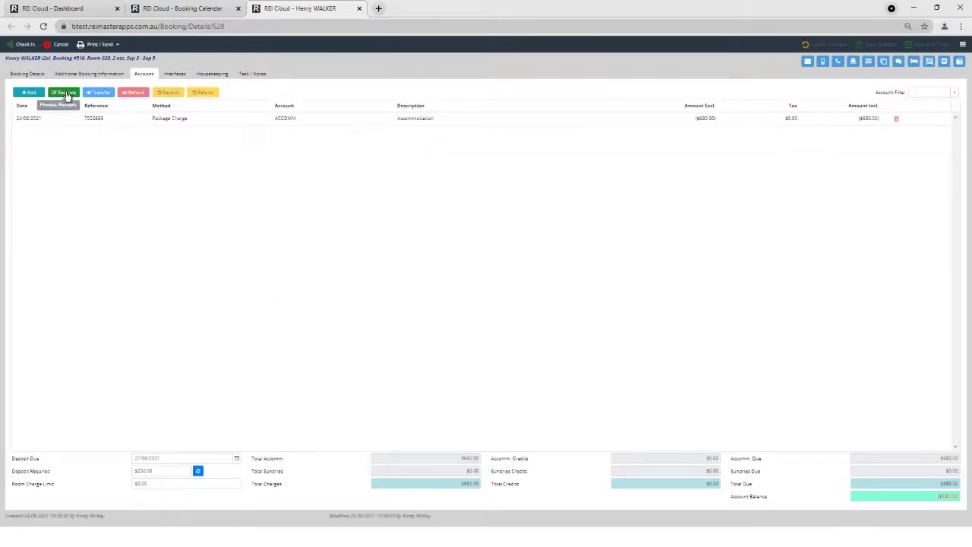
{"action": "left_click", "coordinate": [66, 93]}
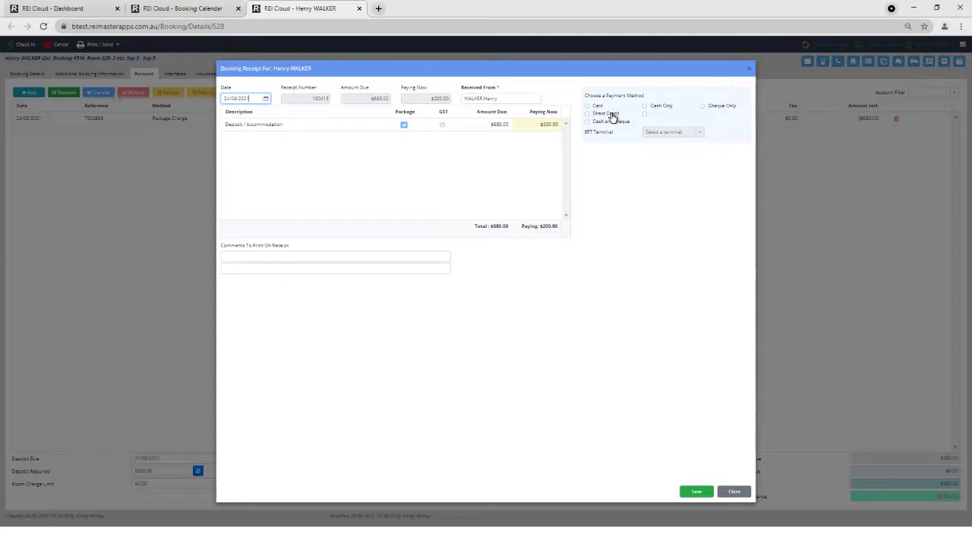
- Set the receipt to a Card payment with EWAY card type and Add New Card, then save it
{"action": "left_click", "coordinate": [591, 107]}
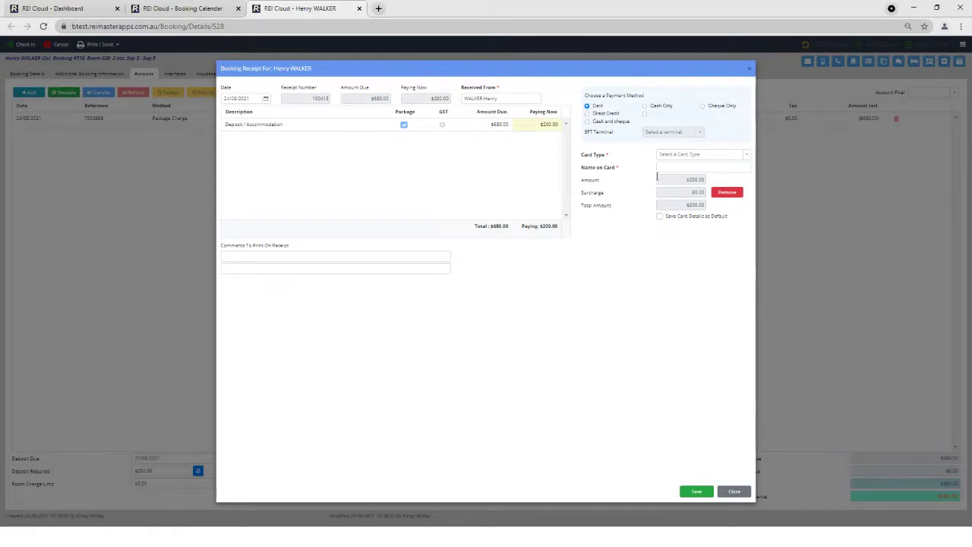
{"action": "left_click", "coordinate": [745, 154]}
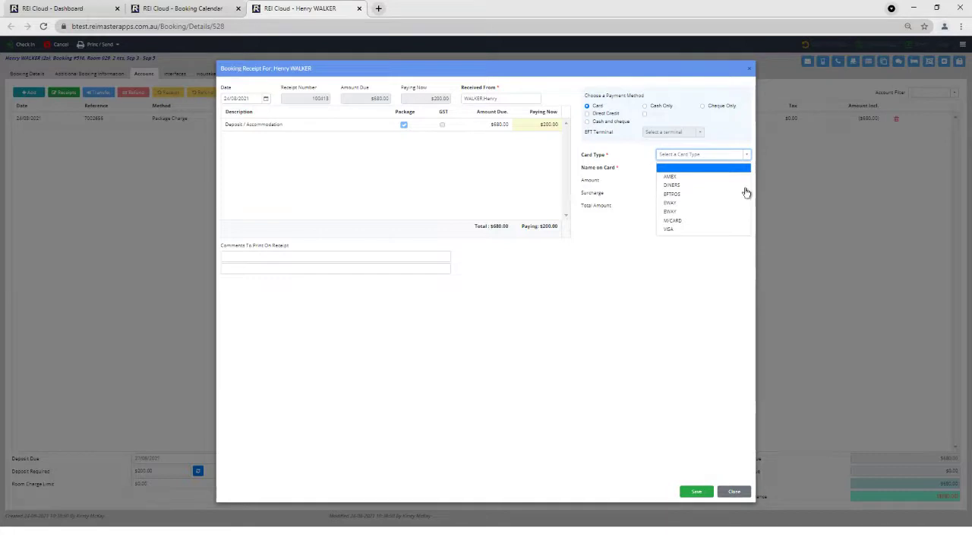
{"action": "left_click", "coordinate": [673, 204]}
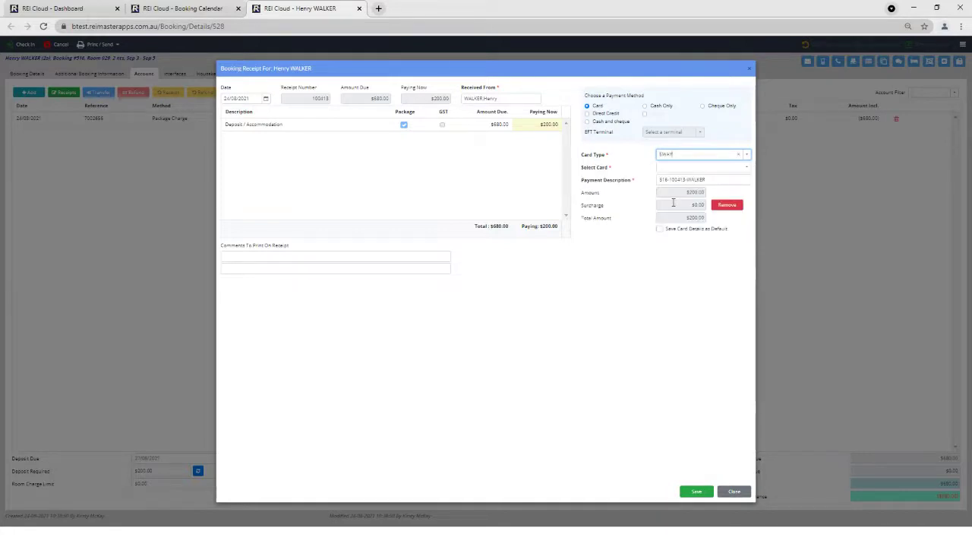
{"action": "left_click", "coordinate": [748, 168]}
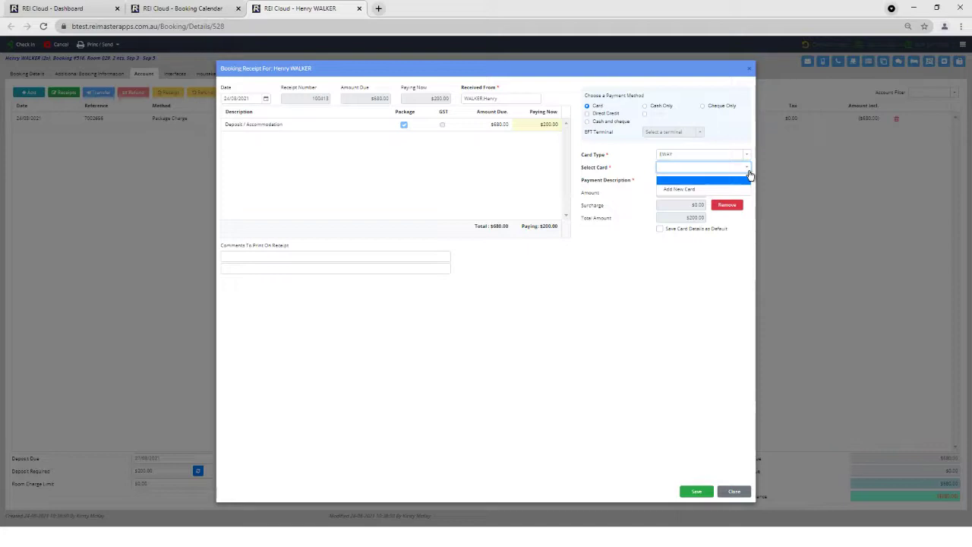
{"action": "left_click", "coordinate": [694, 189]}
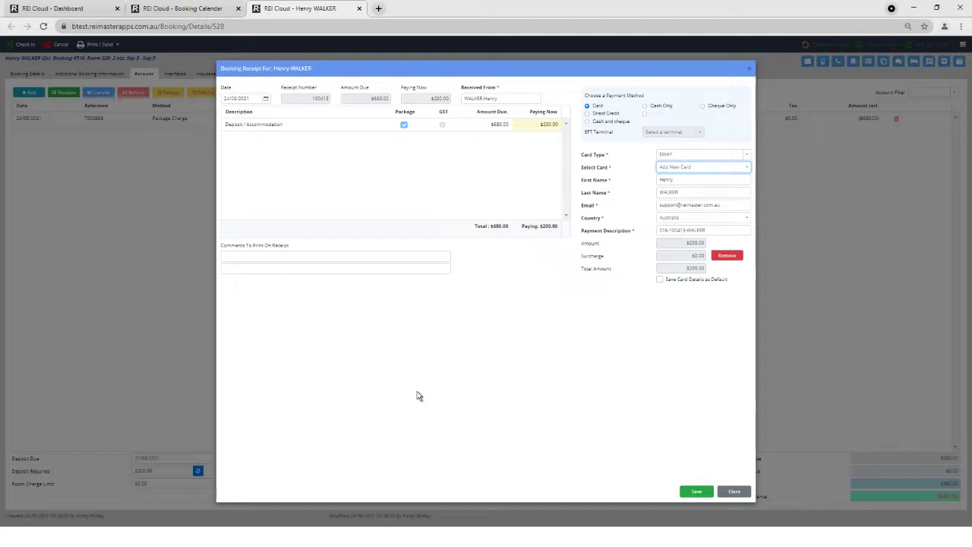
{"action": "left_click", "coordinate": [696, 491]}
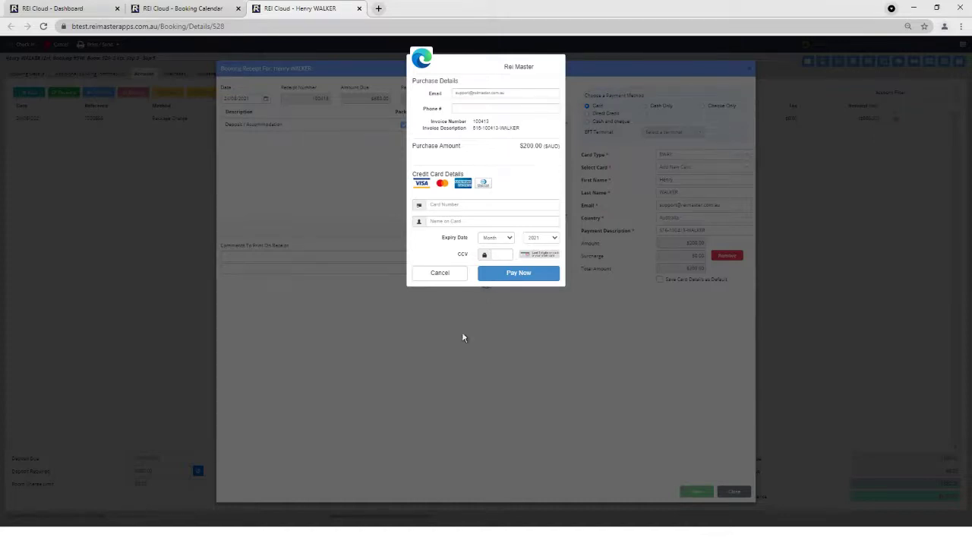
- Enter the card number, cardholder name, July 2022 expiry and security code, and pay $200.00 through eWay
{"action": "left_click", "coordinate": [443, 205]}
{"action": "type", "text": "4"}
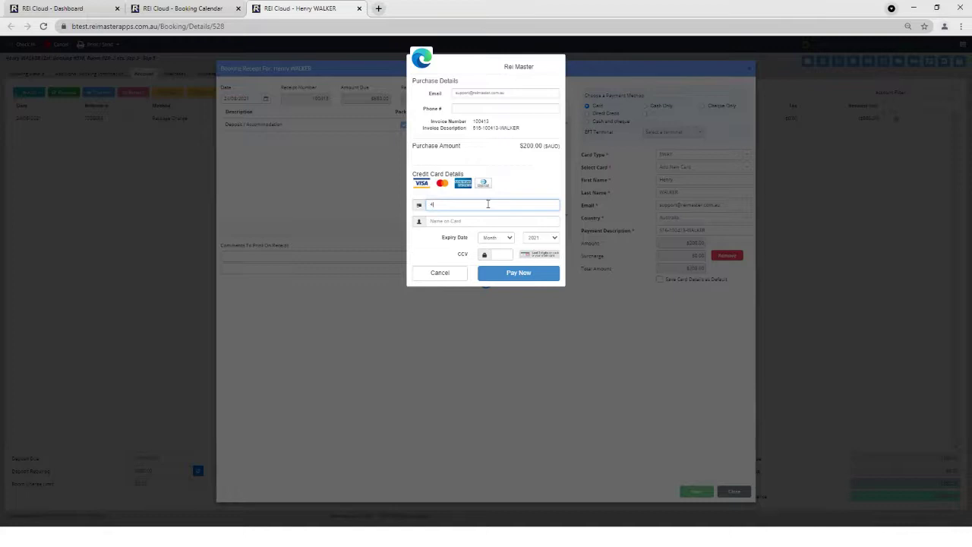
{"action": "type", "text": "111 1111 1111 1111"}
{"action": "left_click", "coordinate": [474, 221]}
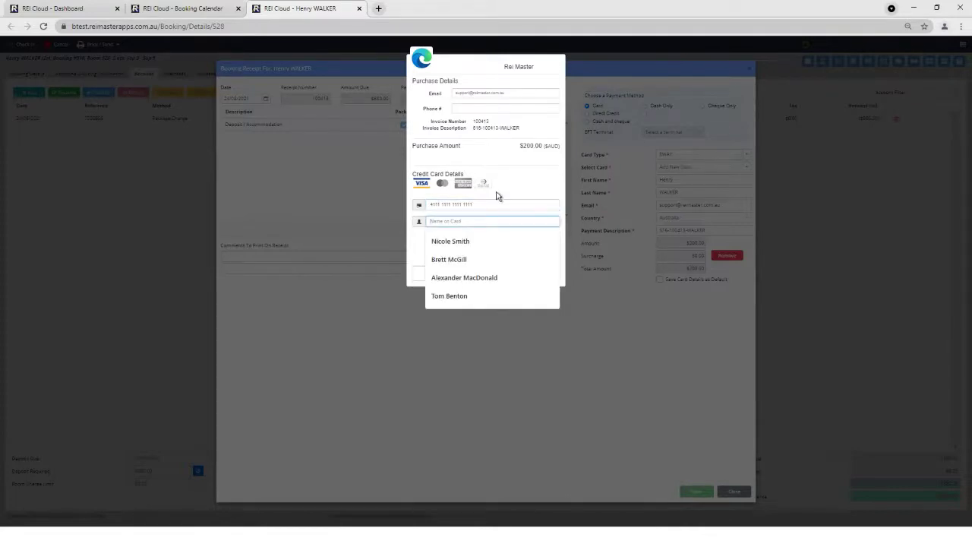
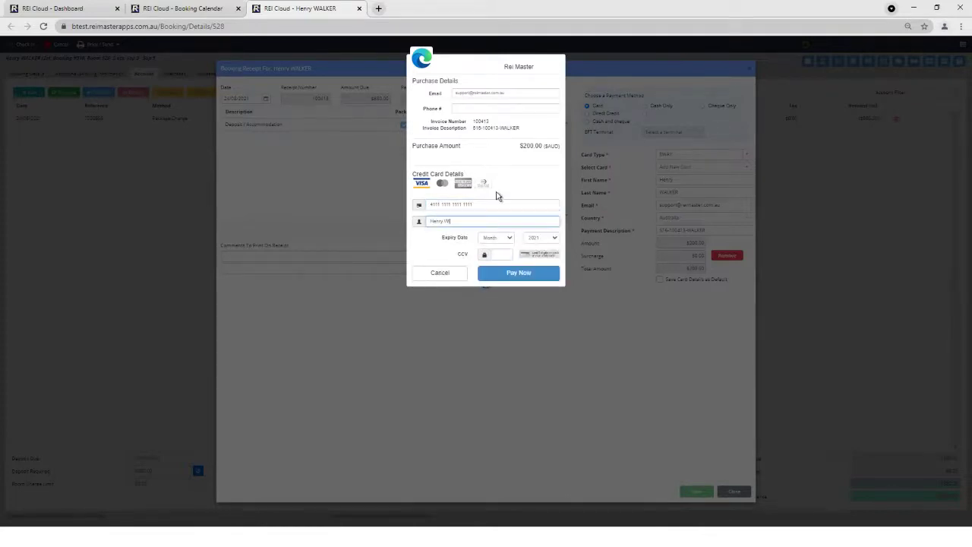
{"action": "left_click", "coordinate": [509, 239]}
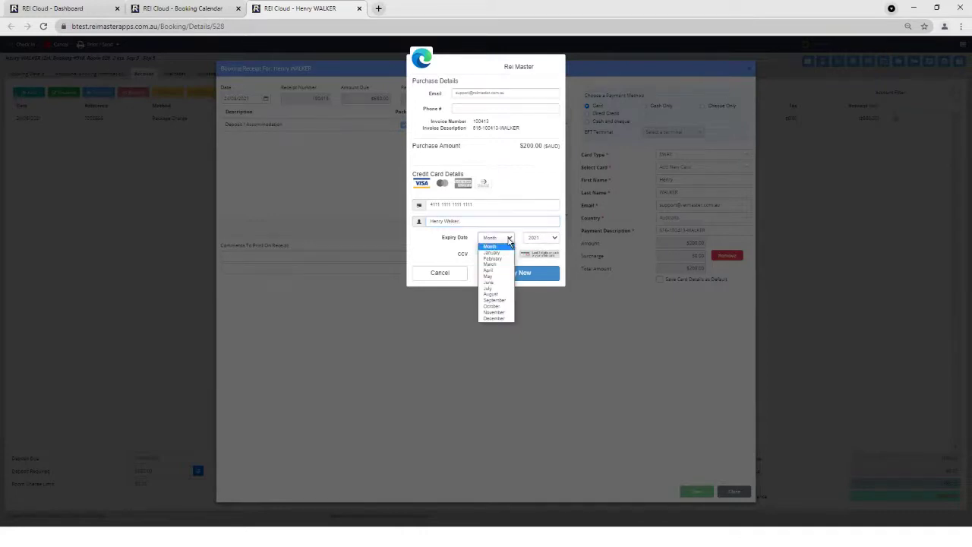
{"action": "left_click", "coordinate": [493, 290]}
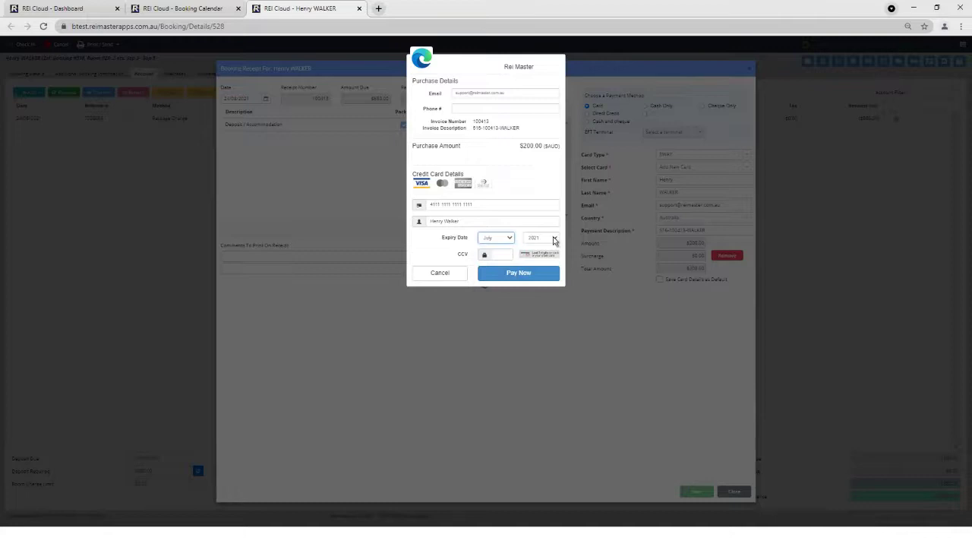
{"action": "left_click", "coordinate": [552, 239]}
{"action": "left_click", "coordinate": [546, 266]}
{"action": "key", "text": "Tab"}
{"action": "type", "text": "123"}
{"action": "left_click", "coordinate": [547, 273]}
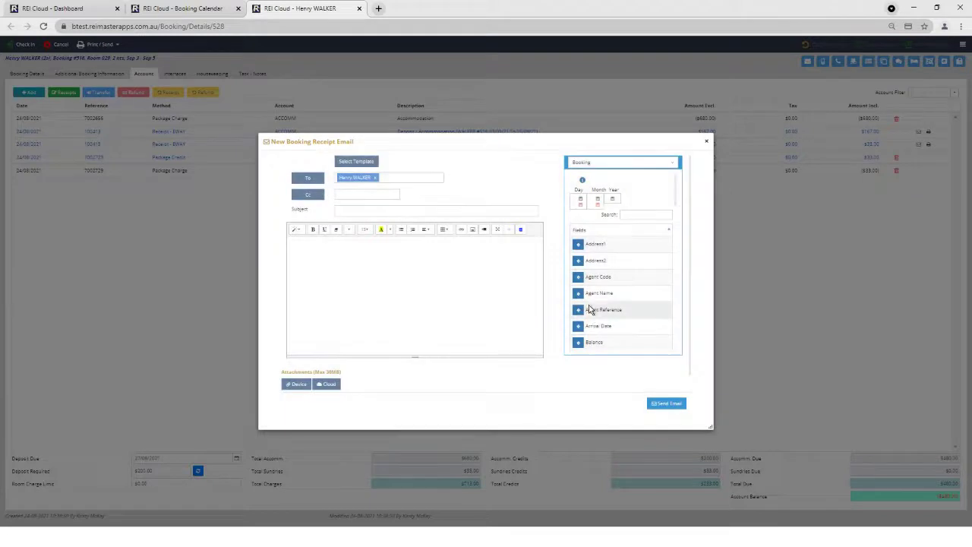
- Close the New Booking Receipt Email without sending it
{"action": "left_click", "coordinate": [706, 141]}
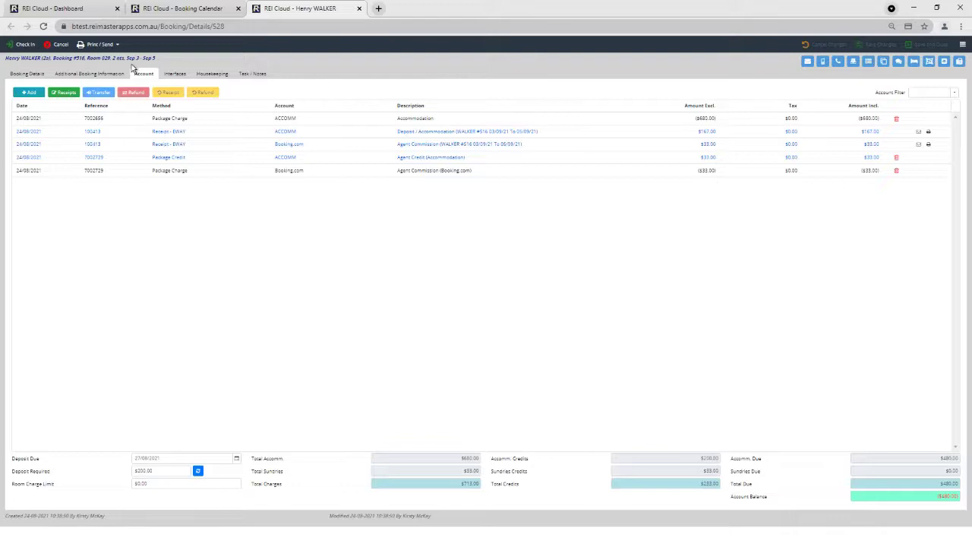
- Receipt the remaining $480.00 on the guest's saved EWAY card and close the receipt email unsent
{"action": "left_click", "coordinate": [63, 92]}
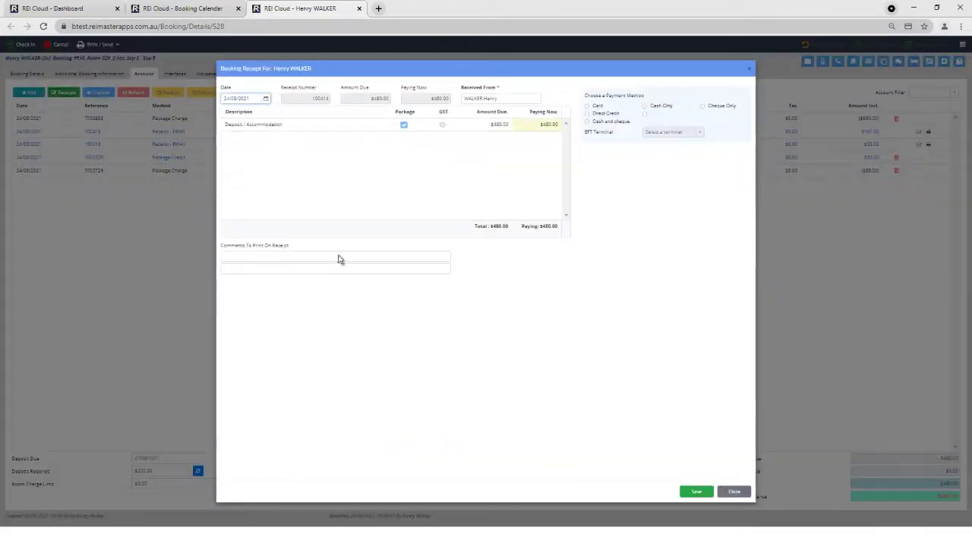
{"action": "left_click", "coordinate": [589, 108]}
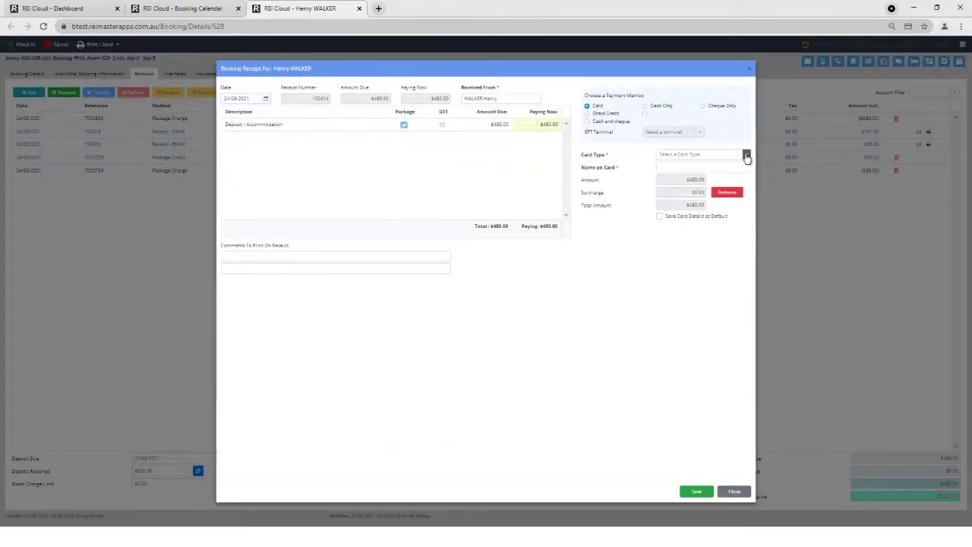
{"action": "left_click", "coordinate": [747, 154]}
{"action": "left_click", "coordinate": [666, 205]}
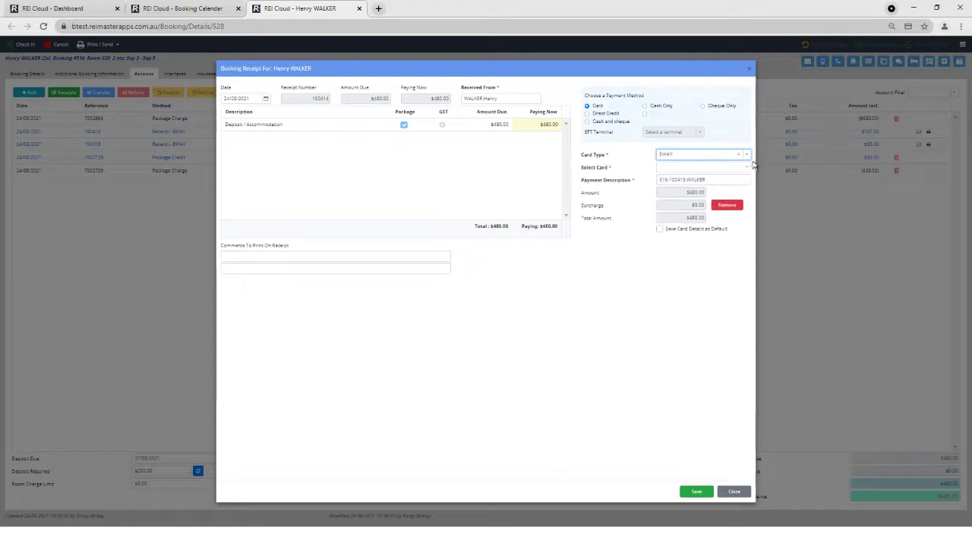
{"action": "left_click", "coordinate": [746, 168]}
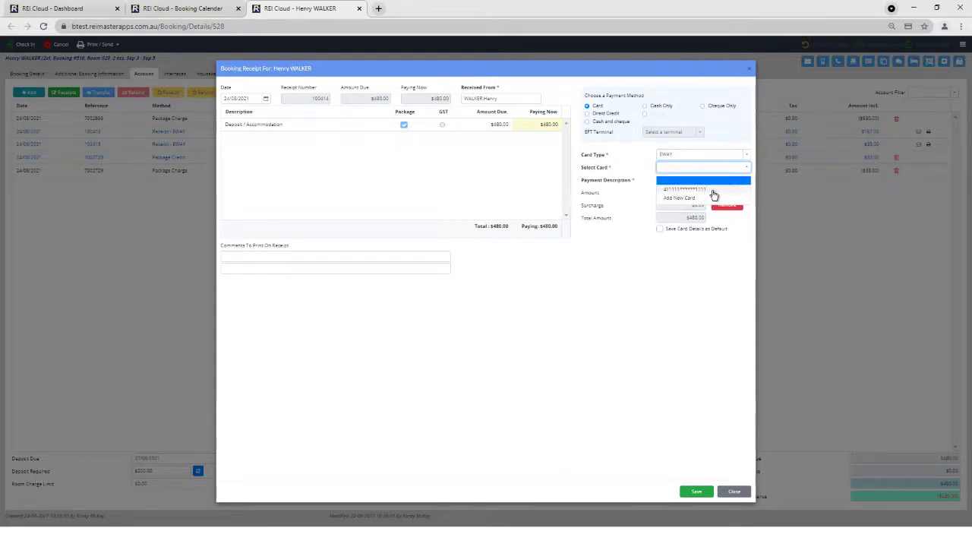
{"action": "left_click", "coordinate": [710, 189]}
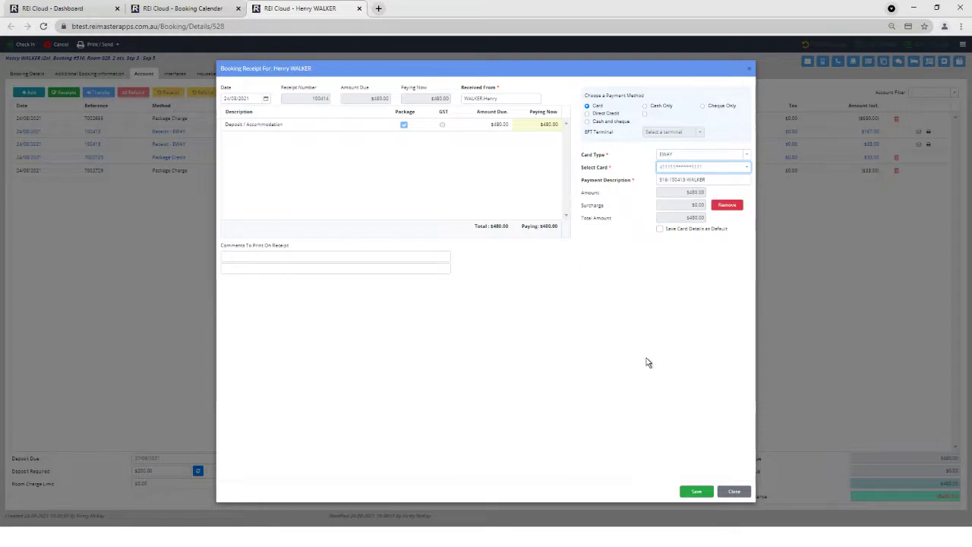
{"action": "left_click", "coordinate": [695, 492]}
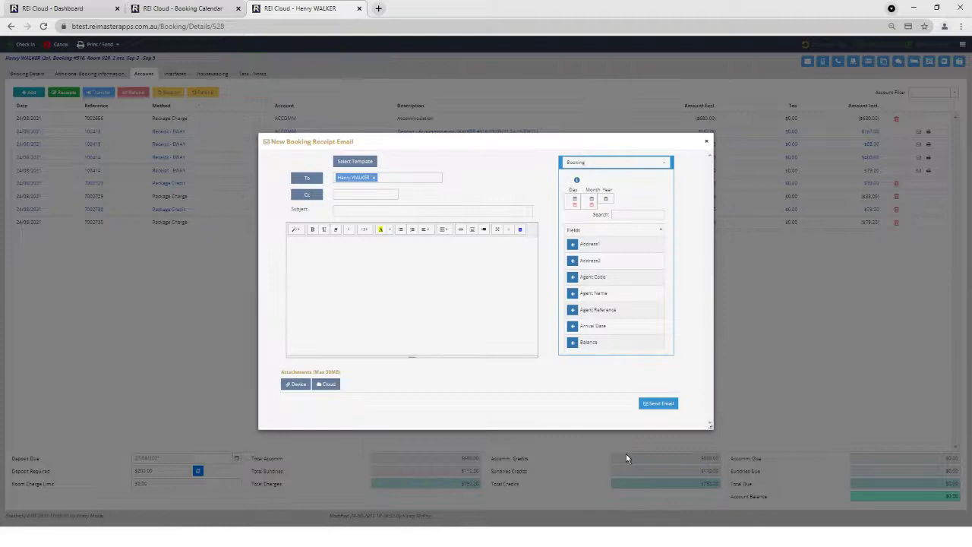
{"action": "left_click", "coordinate": [708, 142]}
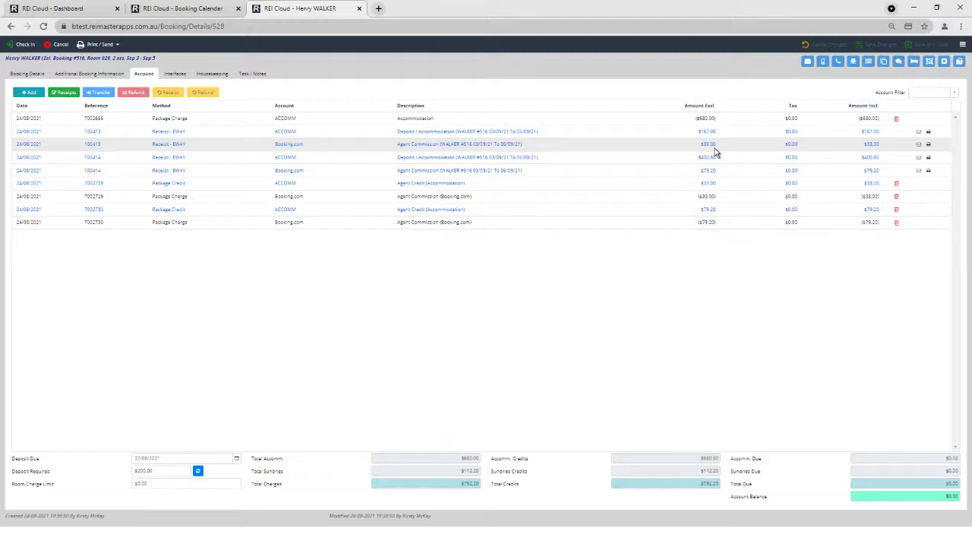
- Bank all four card receipts totalling $1,047.00 via Process > Banking, skipping the report preview
{"action": "left_click", "coordinate": [29, 9]}
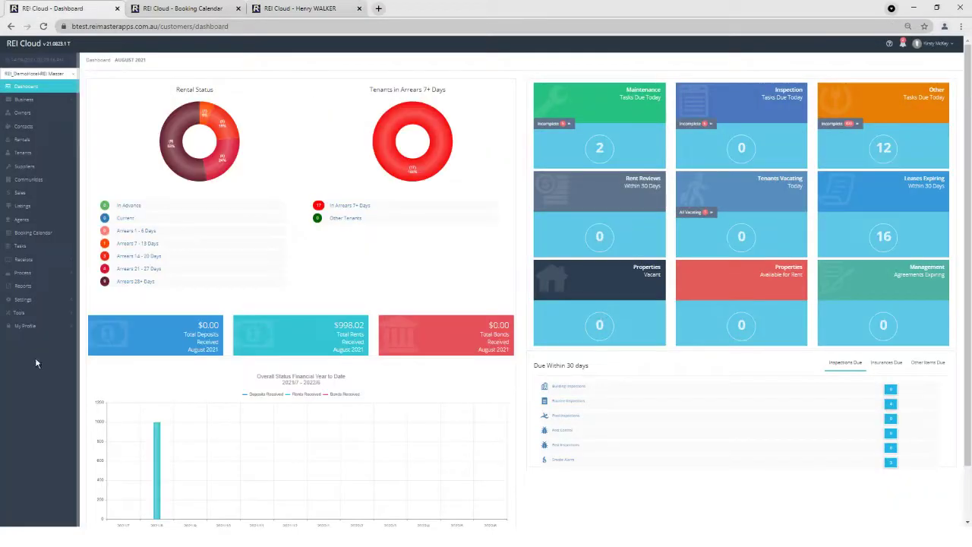
{"action": "left_click", "coordinate": [23, 275]}
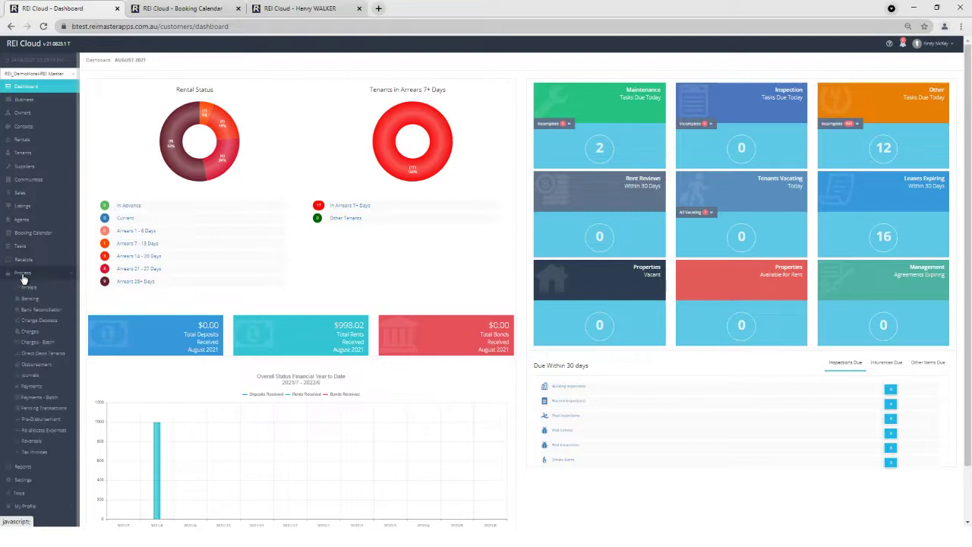
{"action": "left_click", "coordinate": [31, 301]}
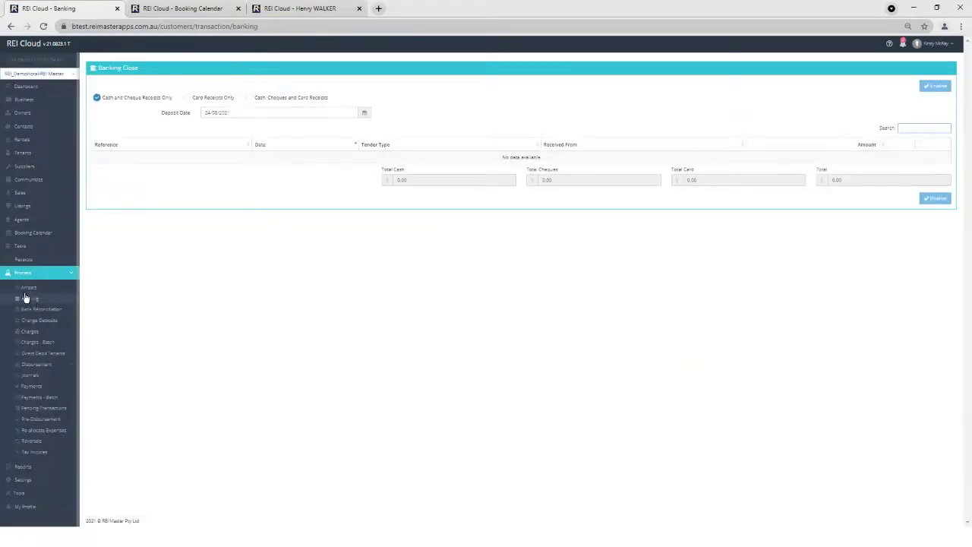
{"action": "left_click", "coordinate": [187, 98]}
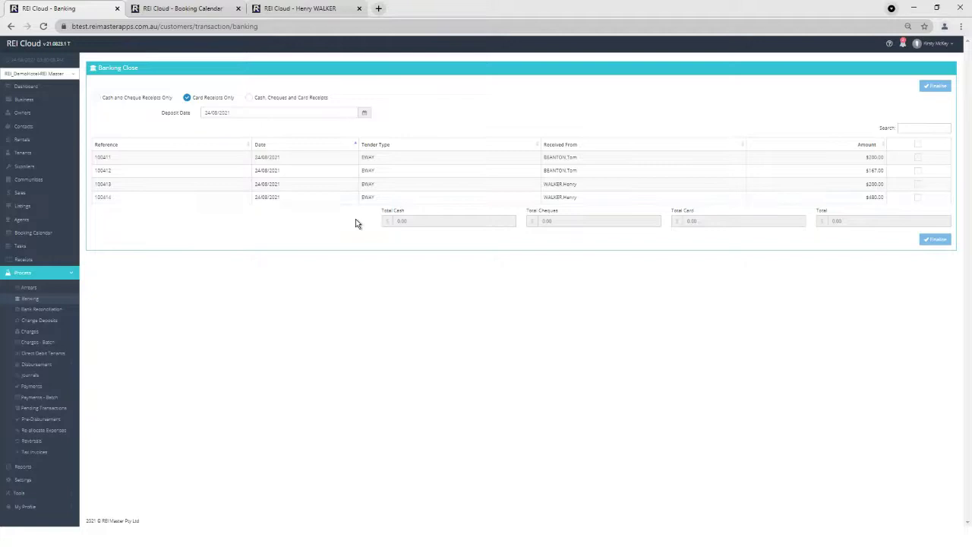
{"action": "left_click", "coordinate": [918, 144]}
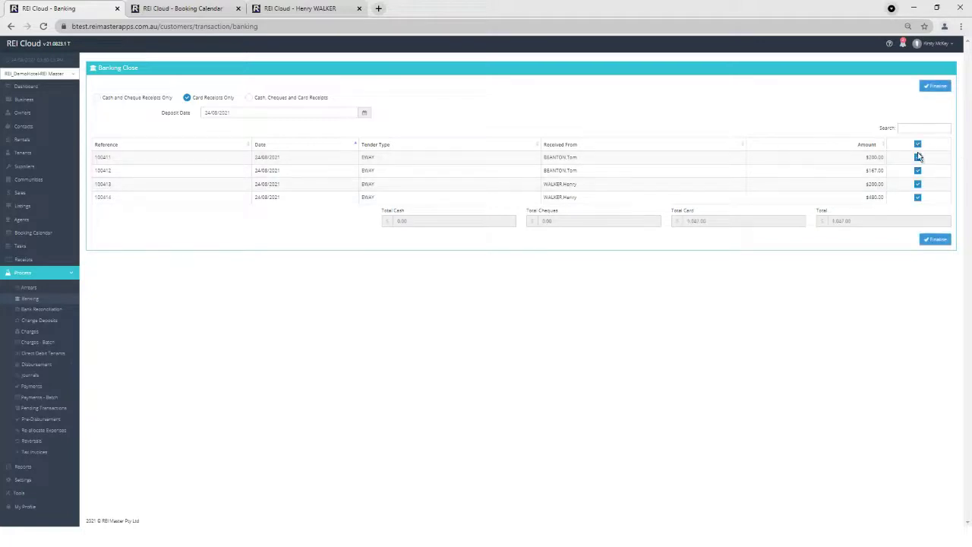
{"action": "left_click", "coordinate": [937, 240]}
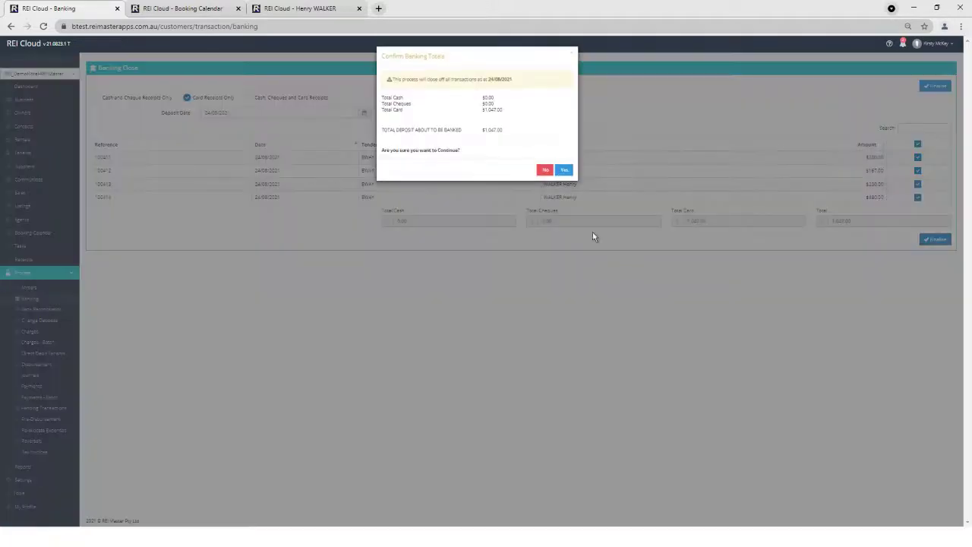
{"action": "left_click", "coordinate": [562, 168]}
{"action": "left_click", "coordinate": [545, 114]}
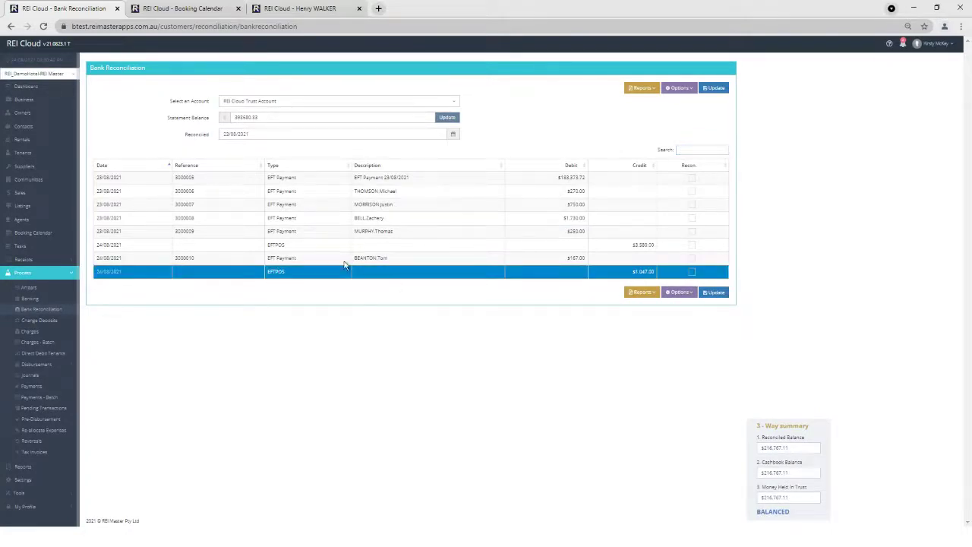
- Check the trust account Bank Reconciliation for the $1,047.00 EFTPOS credit dated 24/08/2021
{"action": "left_click", "coordinate": [66, 299]}
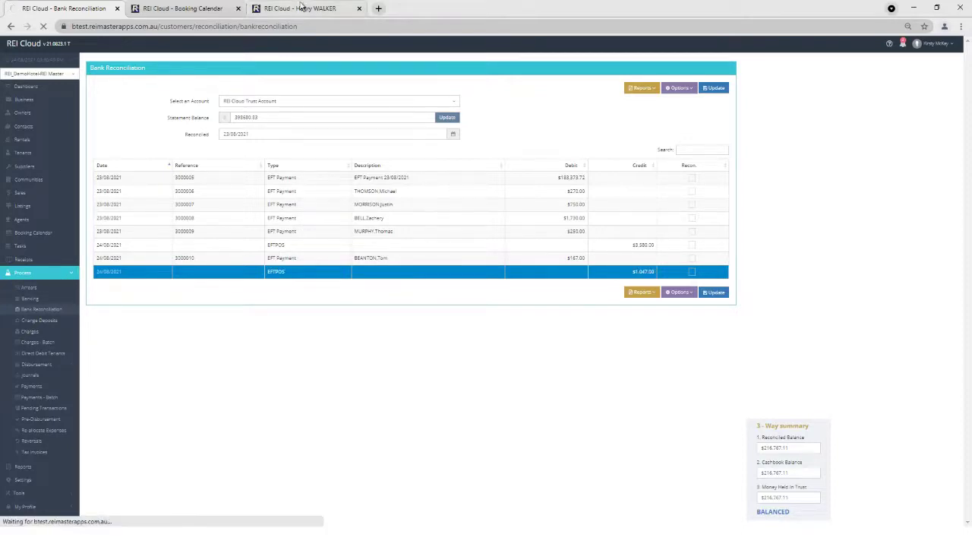
- Refund $400.80 of the accommodation receipt to the guest via Eway and save it
{"action": "left_click", "coordinate": [302, 10]}
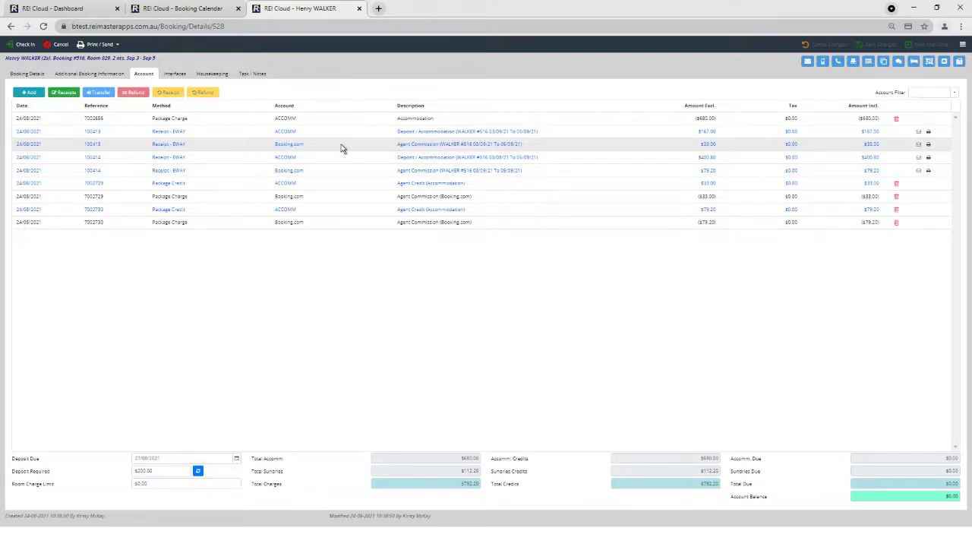
{"action": "left_click", "coordinate": [447, 157]}
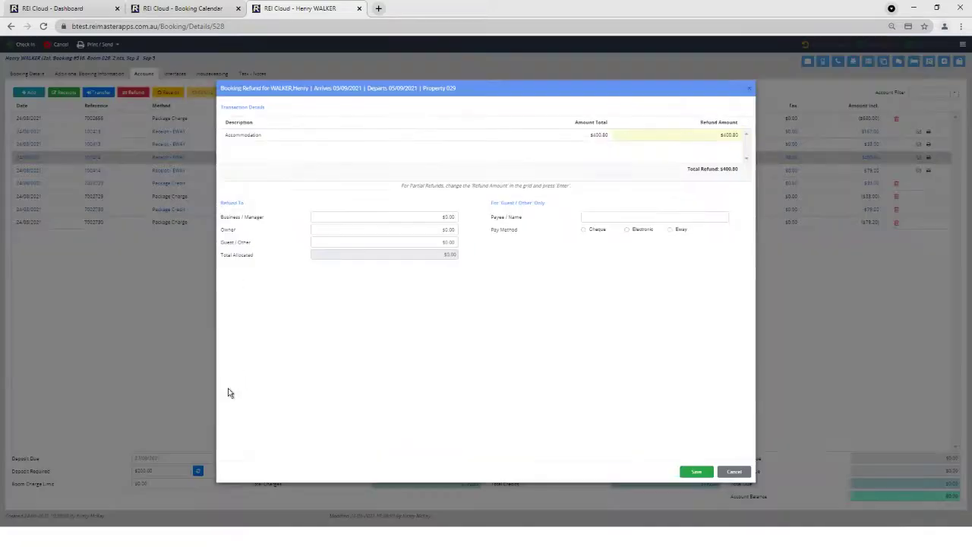
{"action": "left_click", "coordinate": [424, 242]}
{"action": "type", "text": "4"}
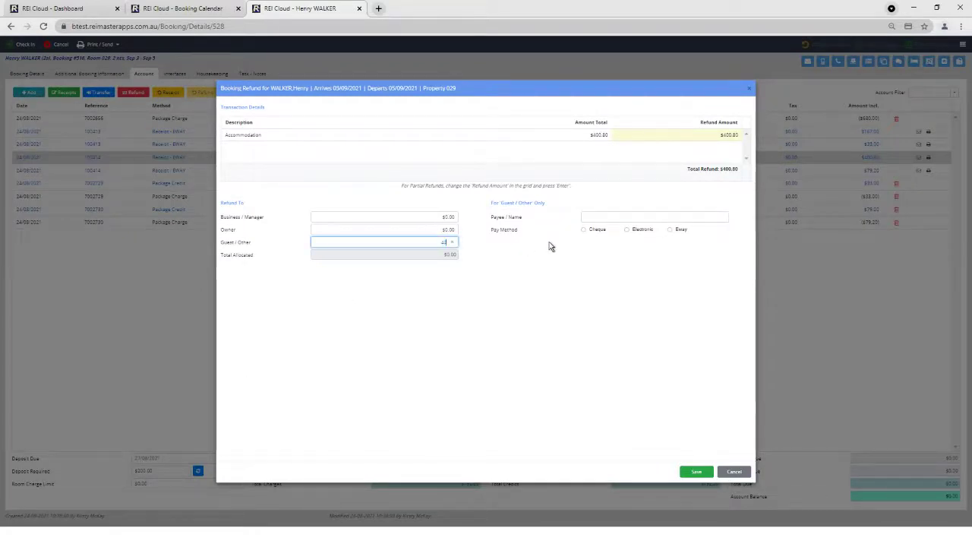
{"action": "type", "text": "00.80"}
{"action": "left_click", "coordinate": [565, 319]}
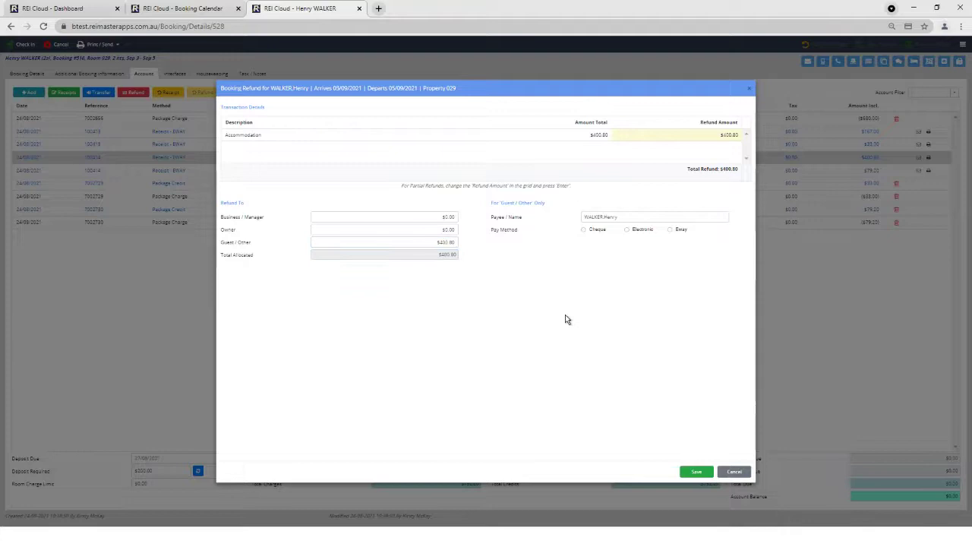
{"action": "left_click", "coordinate": [670, 230]}
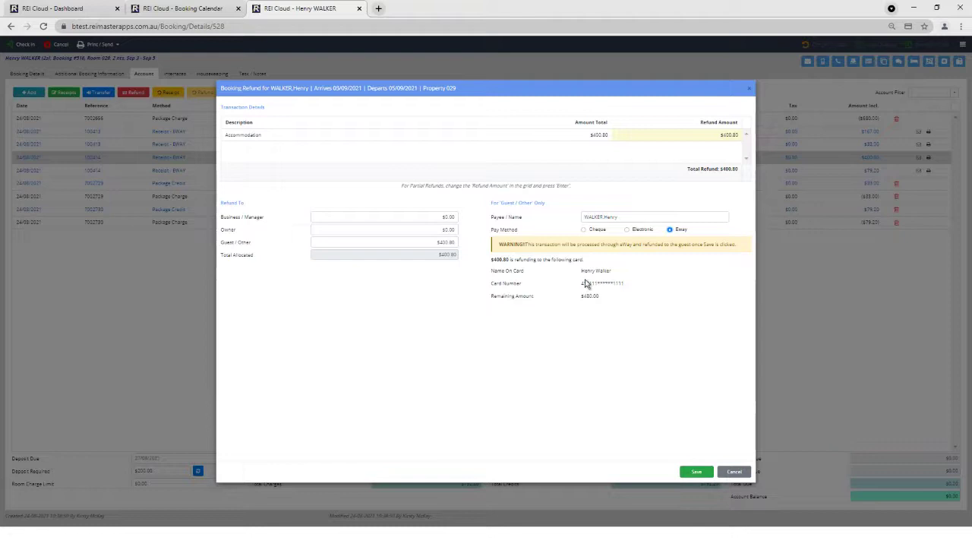
{"action": "left_click_drag", "start_coordinate": [629, 287], "coordinate": [579, 284]}
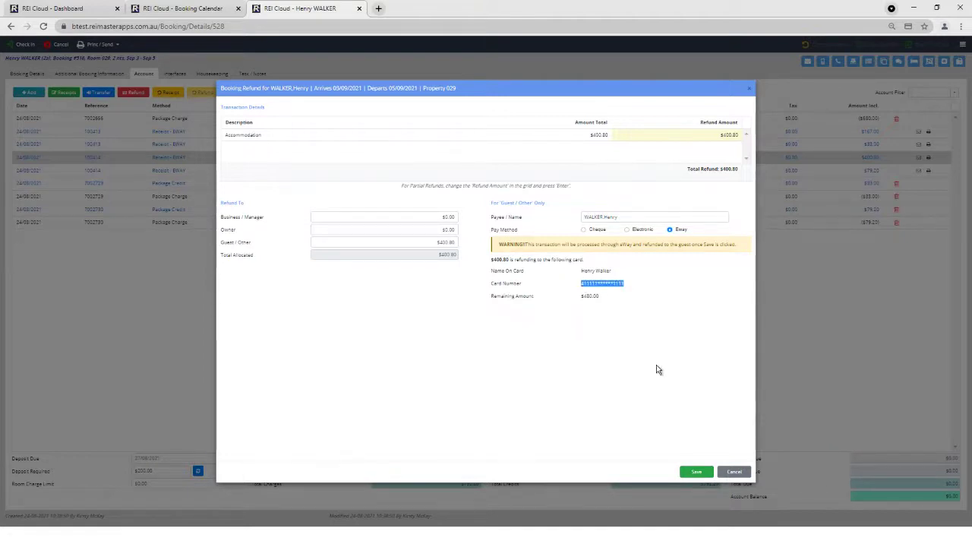
{"action": "left_click", "coordinate": [699, 473]}
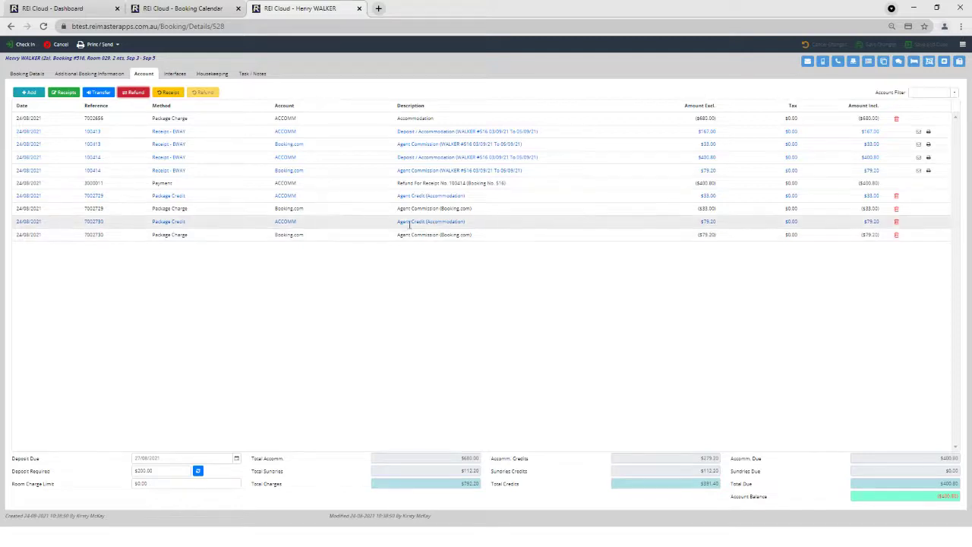
- Check the $400.80 EFT Payment refund row in Bank Reconciliation, still balanced at $216,366.31
{"action": "left_click", "coordinate": [91, 8]}
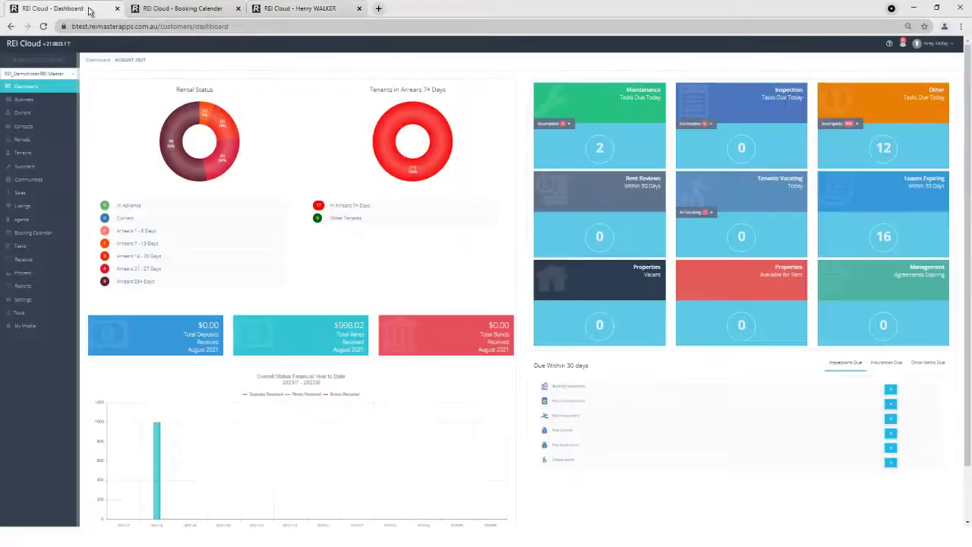
{"action": "left_click", "coordinate": [30, 275]}
{"action": "left_click", "coordinate": [35, 313]}
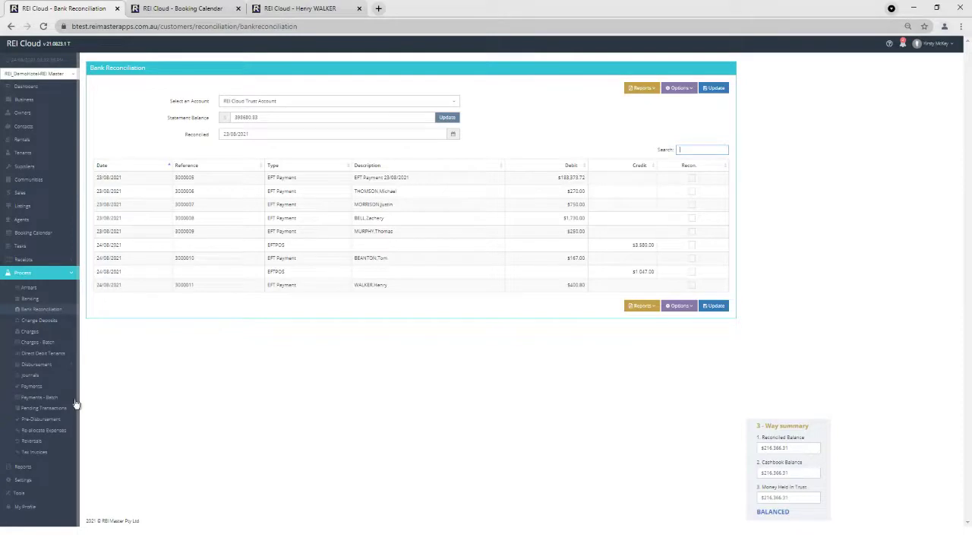
{"action": "left_click", "coordinate": [36, 478]}
{"action": "scroll", "coordinate": [45, 471], "scroll_direction": "down", "scroll_amount": 2}
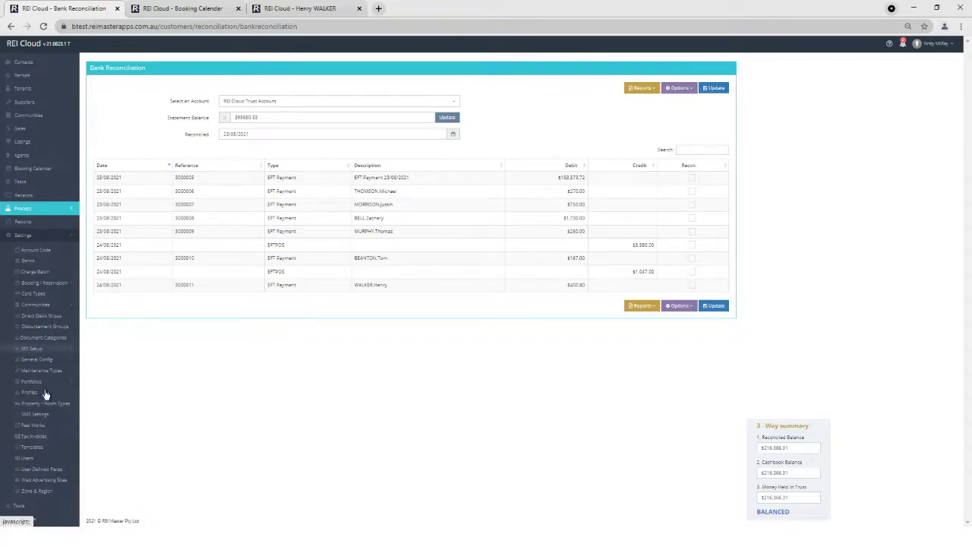
- Review the Bookings profile's Receipts permissions: Payment and Refund By Payment Gateway unticked
{"action": "left_click", "coordinate": [38, 461]}
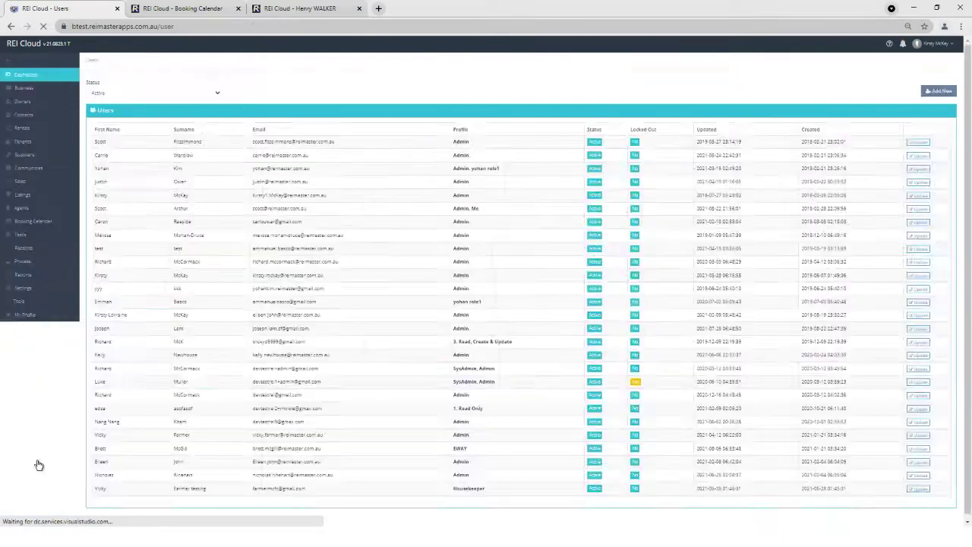
{"action": "left_click", "coordinate": [30, 460]}
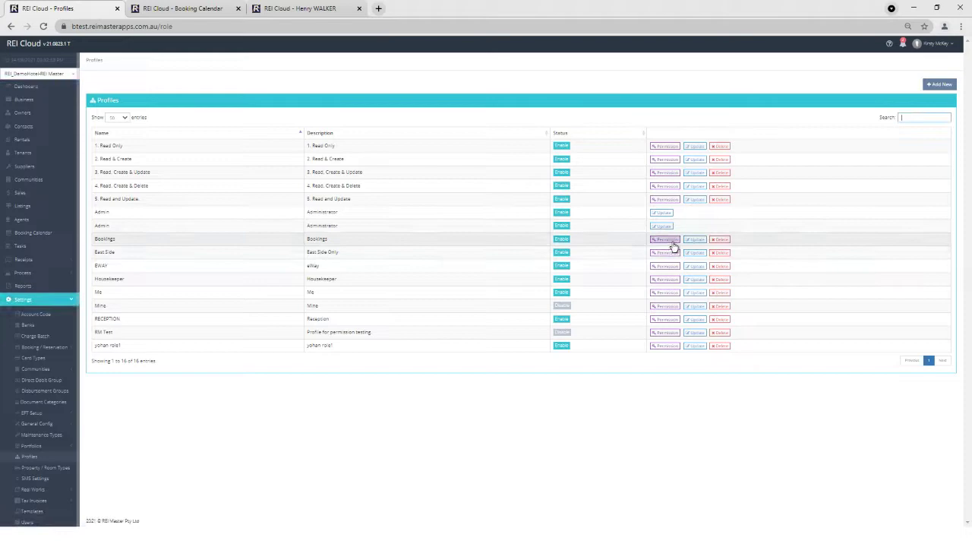
{"action": "left_click", "coordinate": [666, 239]}
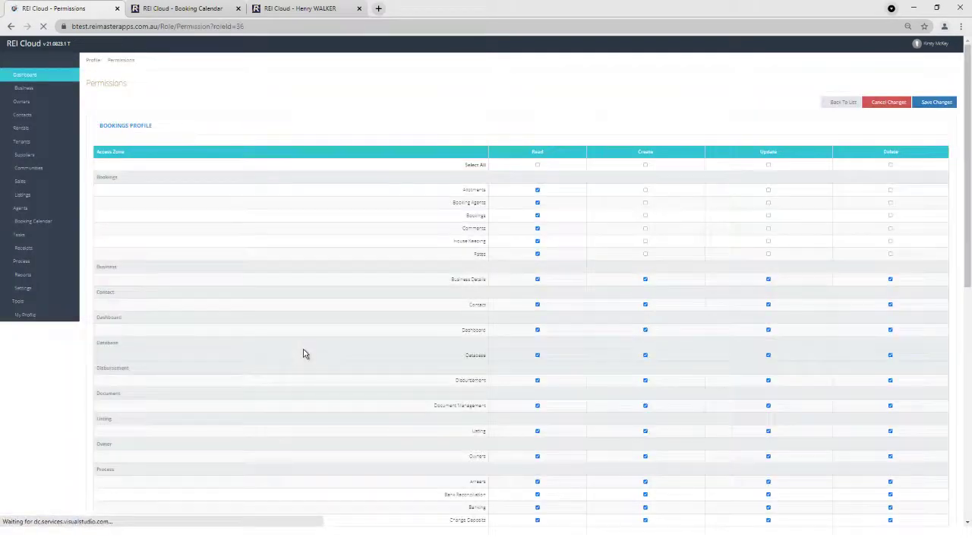
{"action": "scroll", "coordinate": [304, 354], "scroll_direction": "down", "scroll_amount": 5}
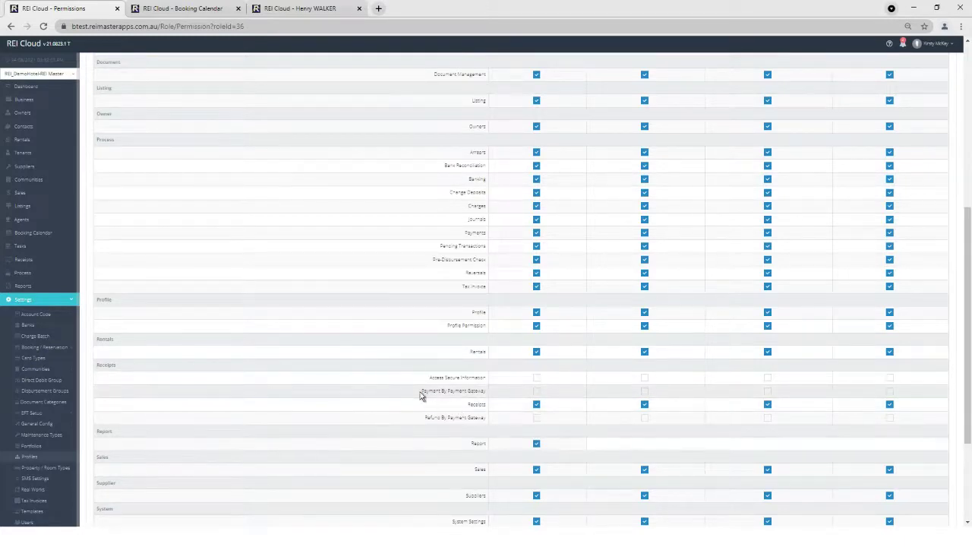
{"action": "left_click_drag", "start_coordinate": [421, 393], "coordinate": [489, 395]}
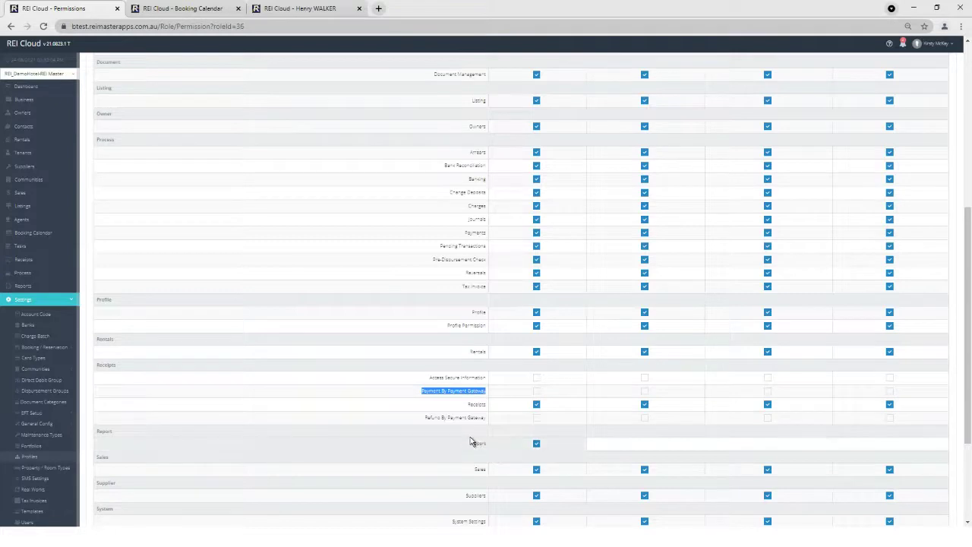
{"action": "left_click_drag", "start_coordinate": [427, 418], "coordinate": [486, 420]}
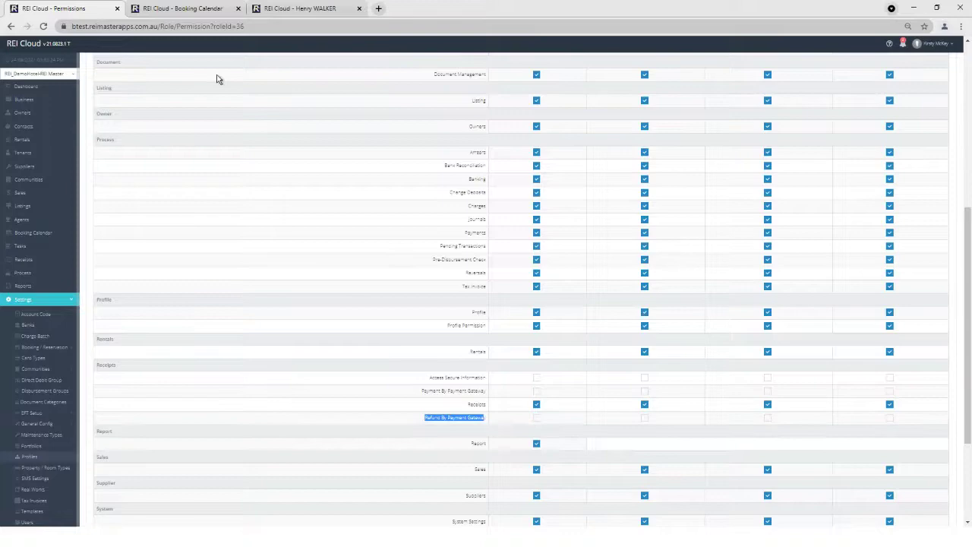
- Close the guest's booking tab to return to the August–September 2021 Booking Calendar
{"action": "left_click", "coordinate": [354, 17]}
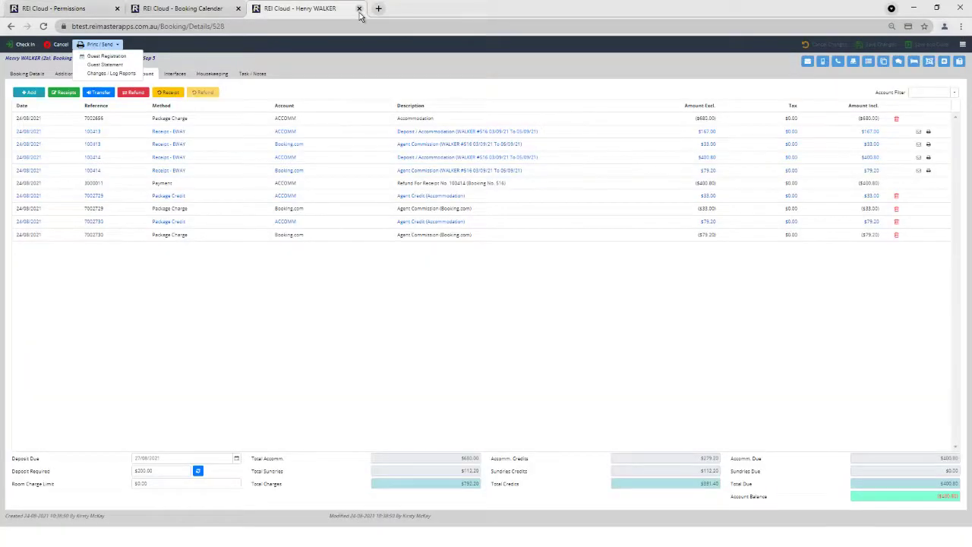
{"action": "left_click", "coordinate": [360, 9]}
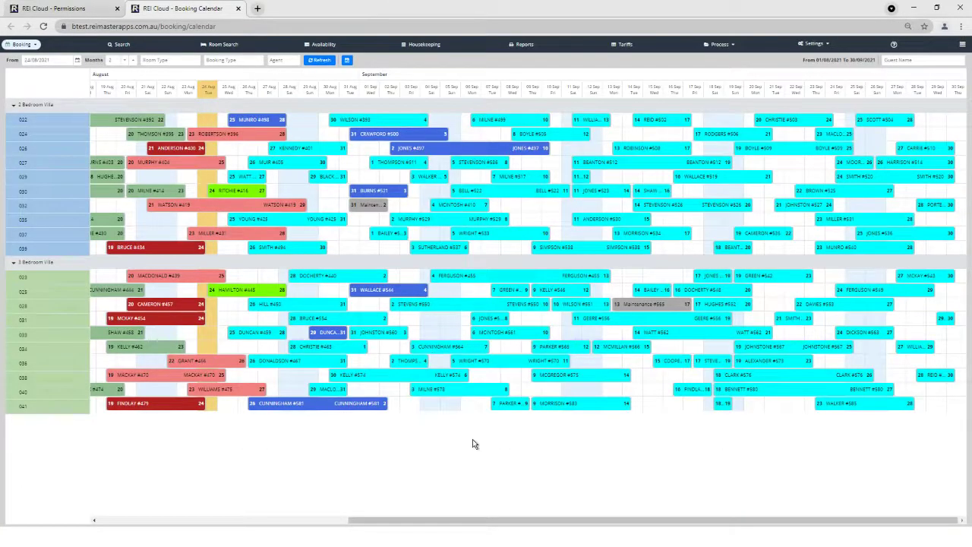